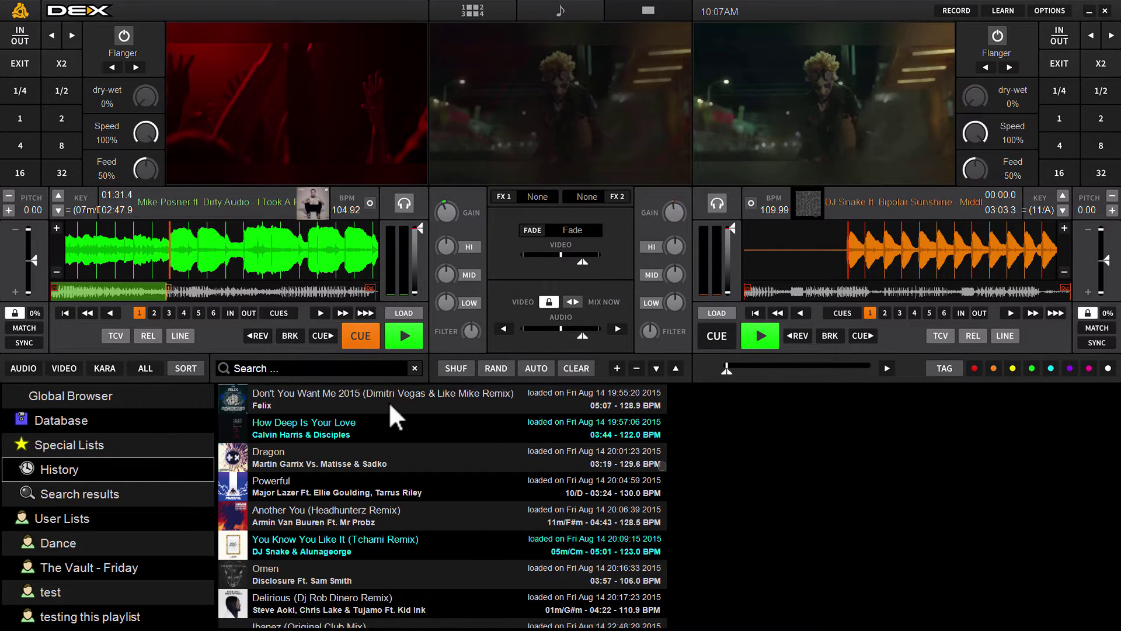
# Step: Browse the History list, selecting Dragon, All of Me and the Siren (Armin Van Buuren Remix) track
pyautogui.click(625, 450)
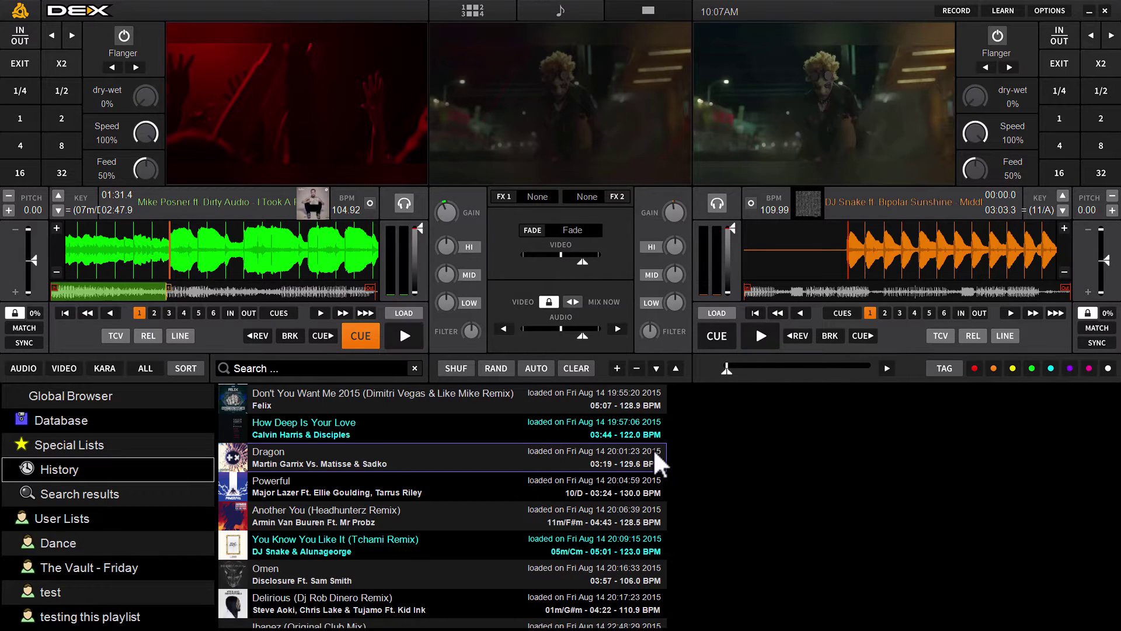
pyautogui.moveTo(662, 465)
pyautogui.mouseDown()
pyautogui.moveTo(661, 474)
pyautogui.moveTo(660, 445)
pyautogui.mouseUp()
pyautogui.click(567, 448)
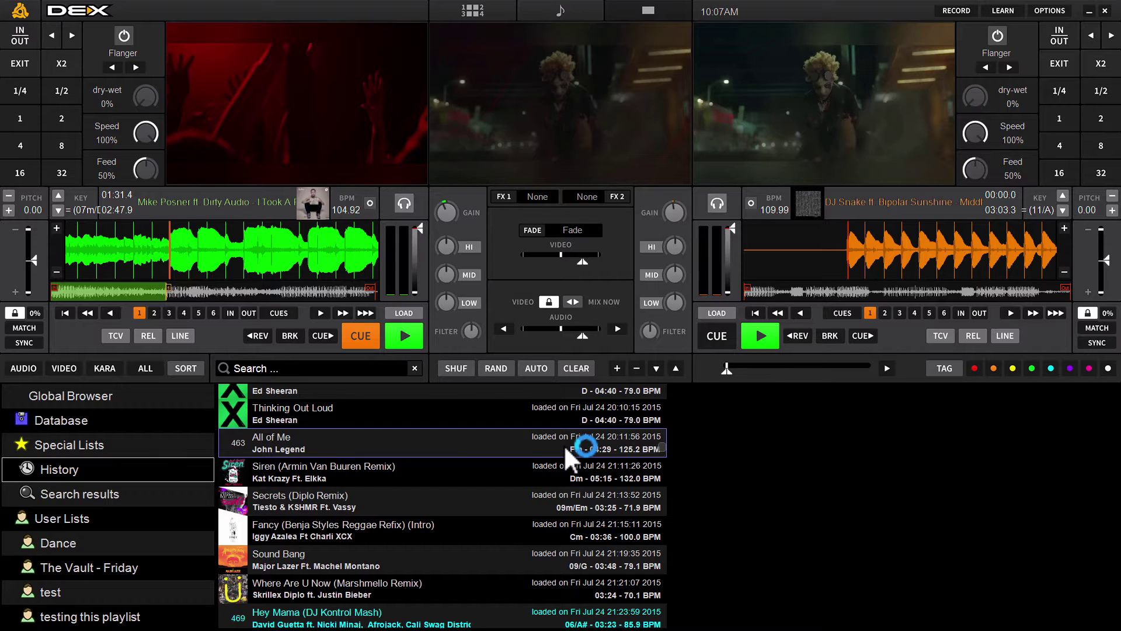
pyautogui.click(520, 466)
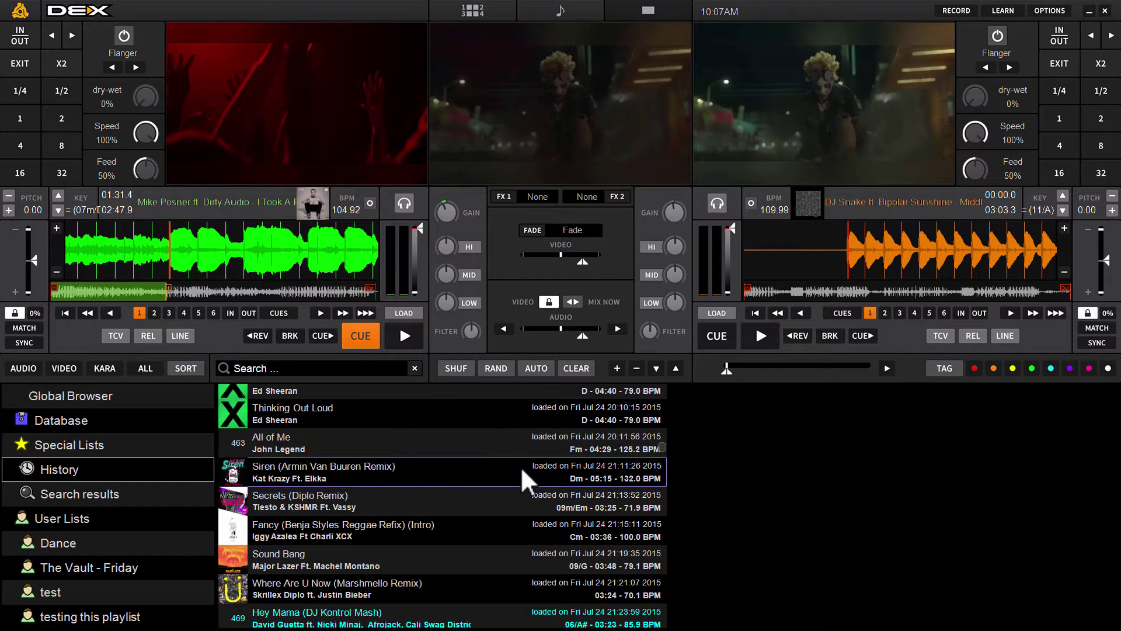
pyautogui.click(505, 449)
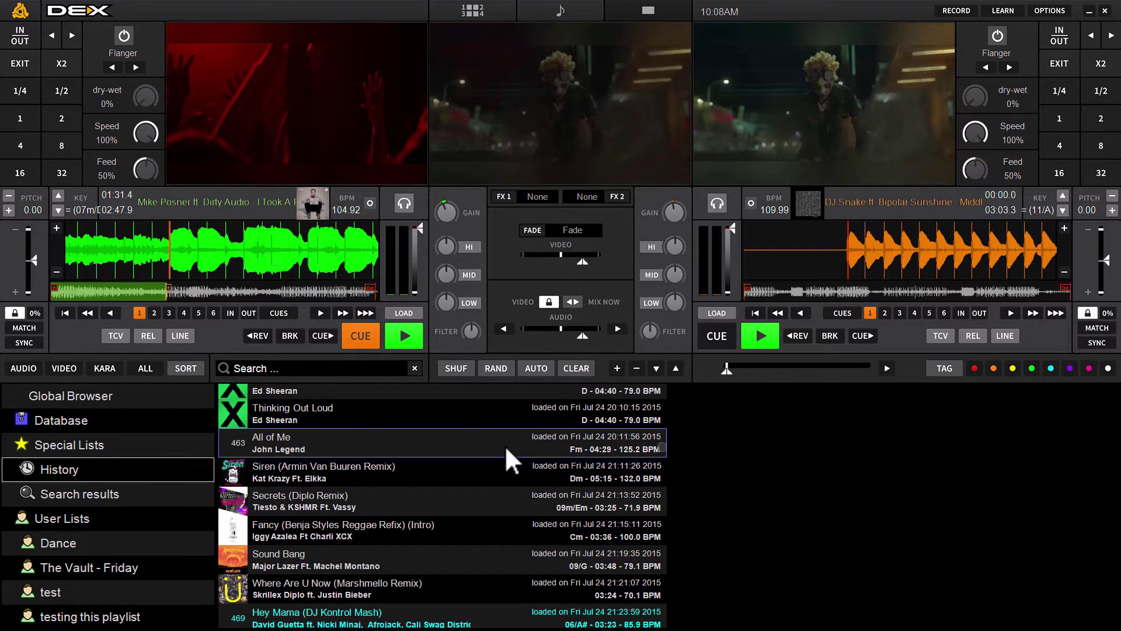
pyautogui.click(436, 481)
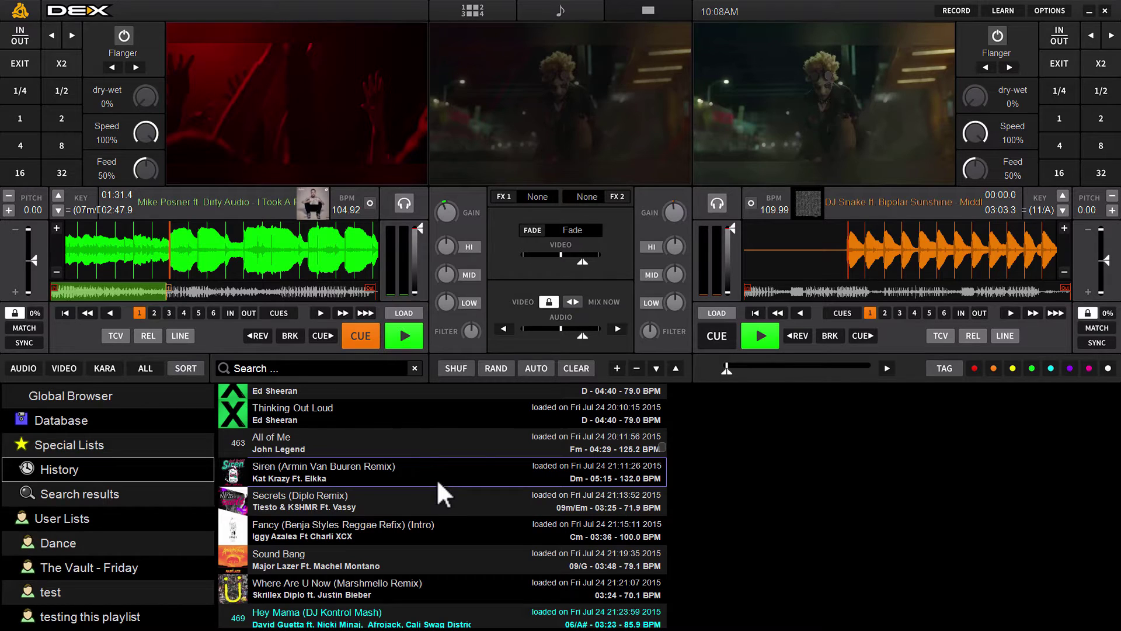
# Step: Reload History from its start and select the Diamonds (Dave Aude Extended Mix) track
pyautogui.click(104, 469)
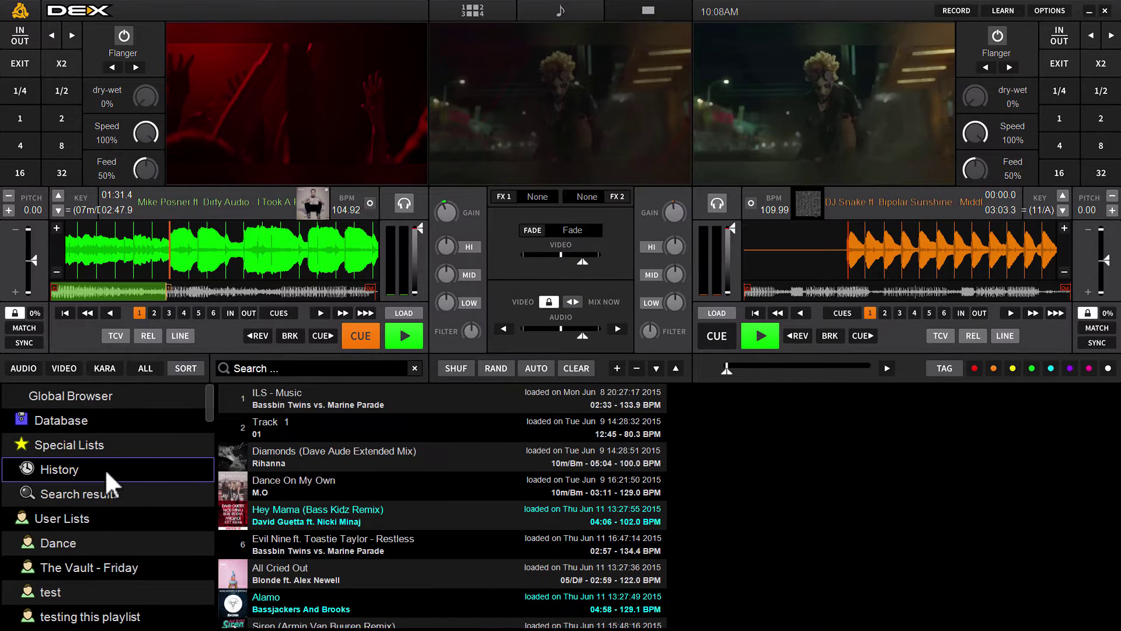
pyautogui.click(439, 435)
pyautogui.click(401, 497)
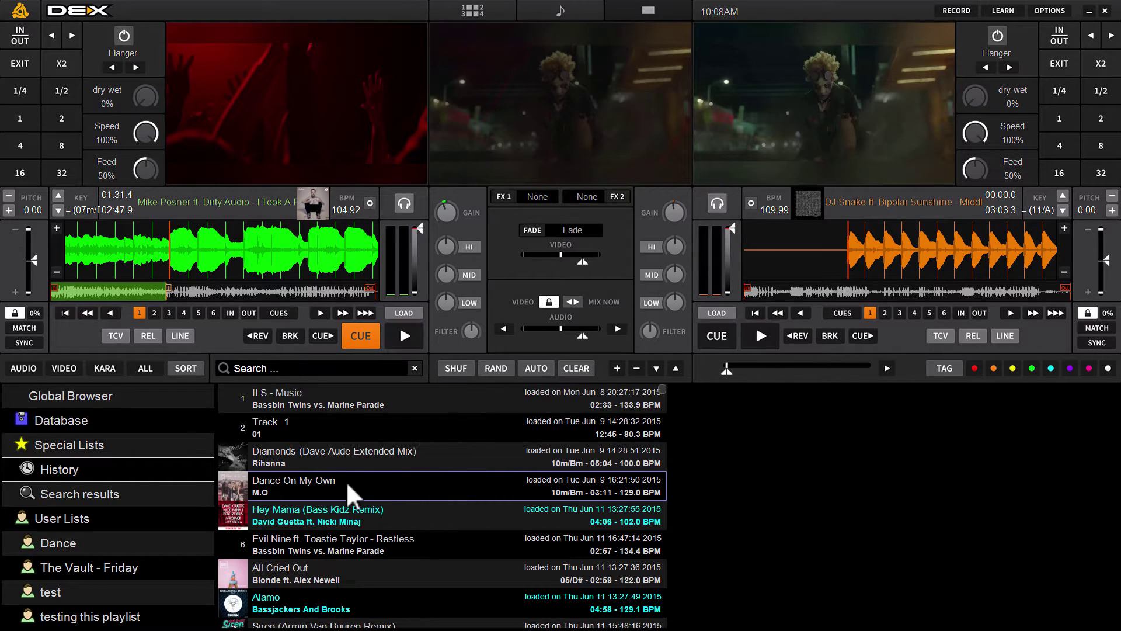
pyautogui.click(432, 462)
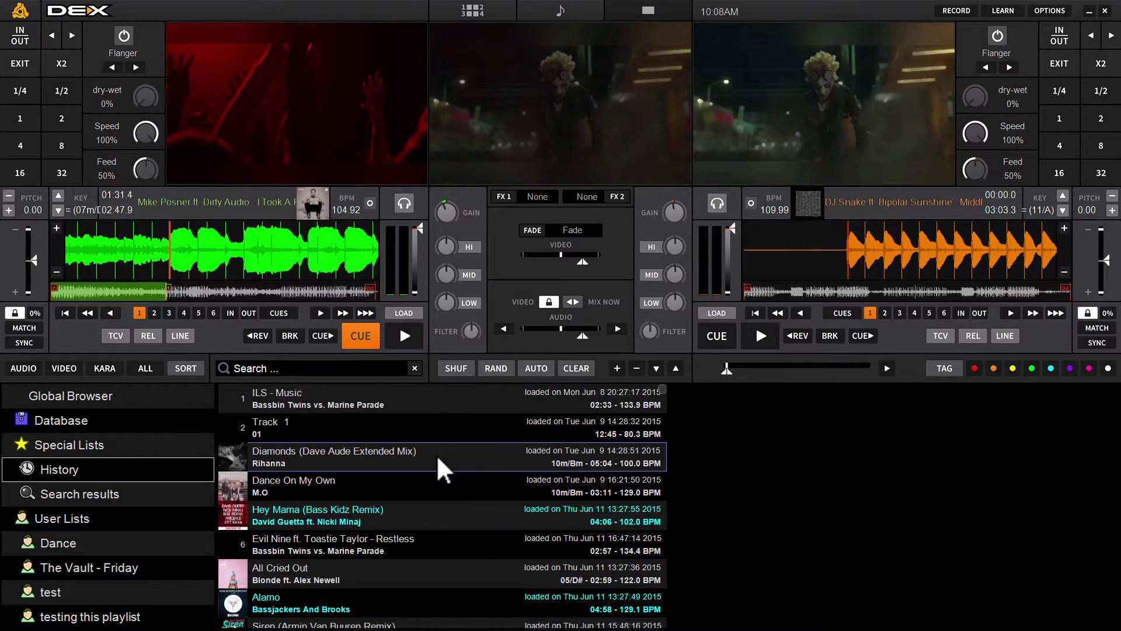
# Step: Start a history date filter from the Diamonds track and step the calendar back to January 2016
pyautogui.rightClick(437, 457)
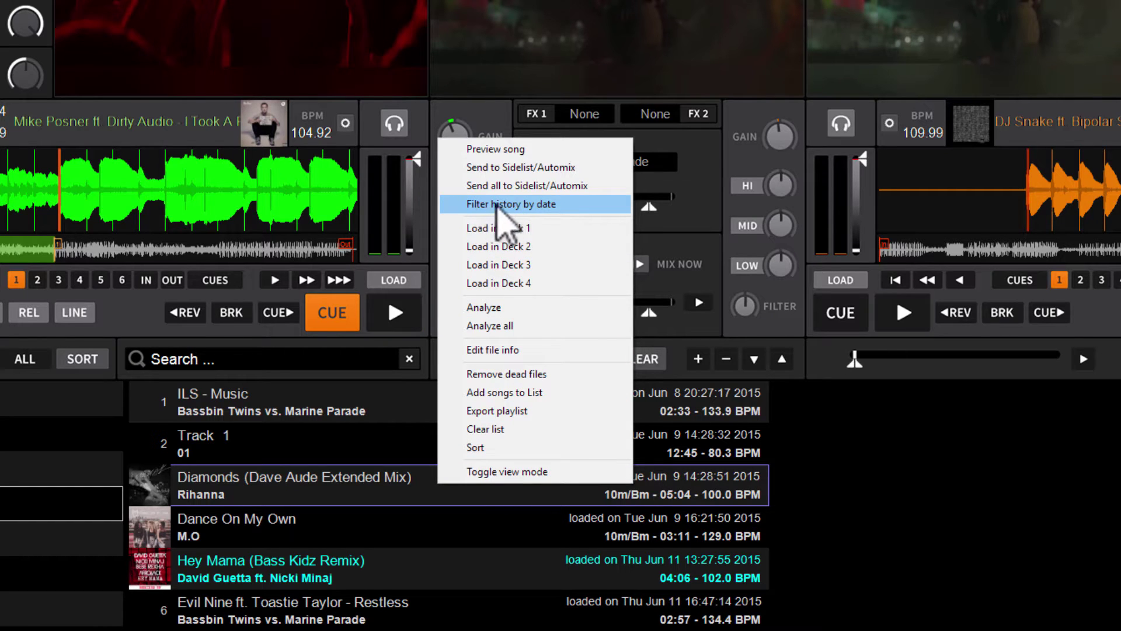
pyautogui.click(555, 204)
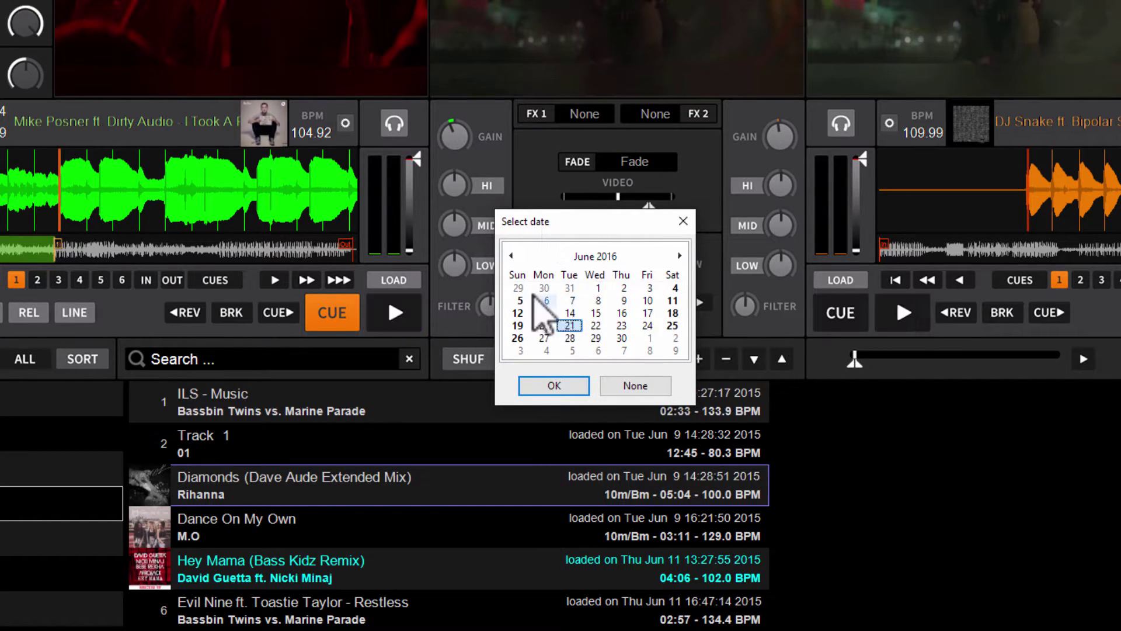
pyautogui.click(513, 256)
pyautogui.click(512, 256)
pyautogui.click(512, 256)
pyautogui.click(512, 256)
pyautogui.click(512, 256)
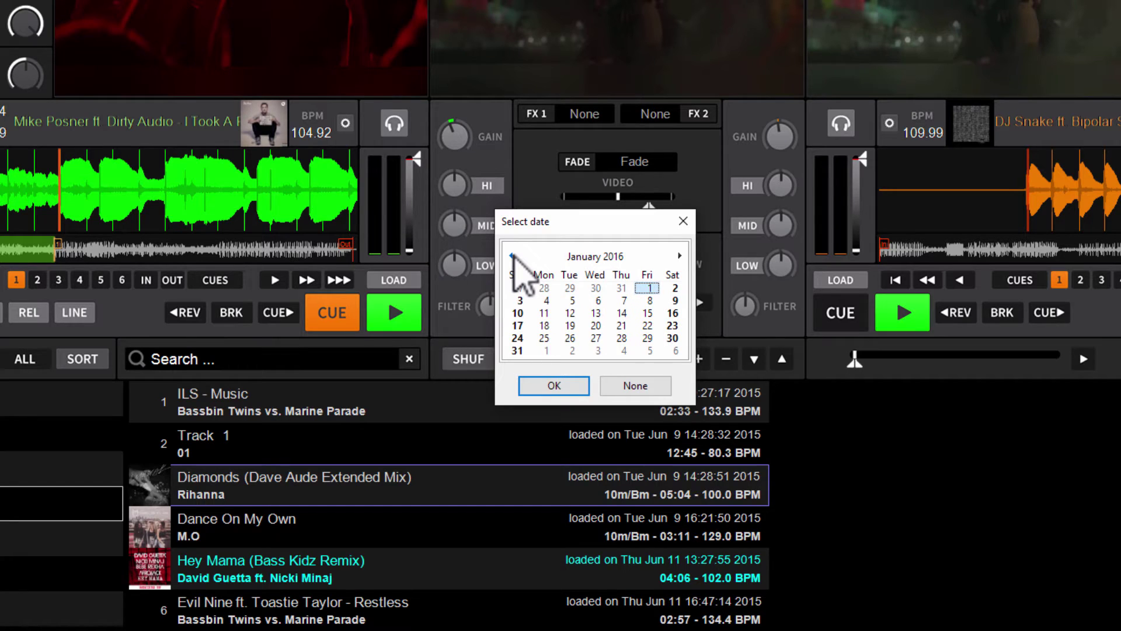
# Step: Continue back to July 2015 and pick the 20th as the filter date
pyautogui.click(512, 256)
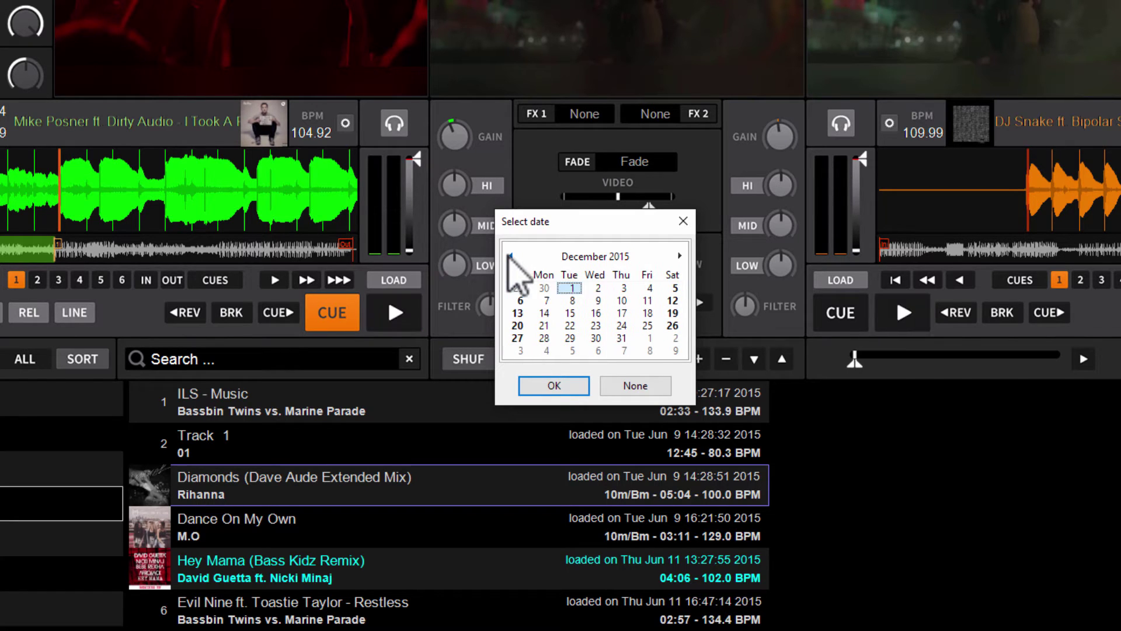
pyautogui.click(513, 256)
pyautogui.click(512, 256)
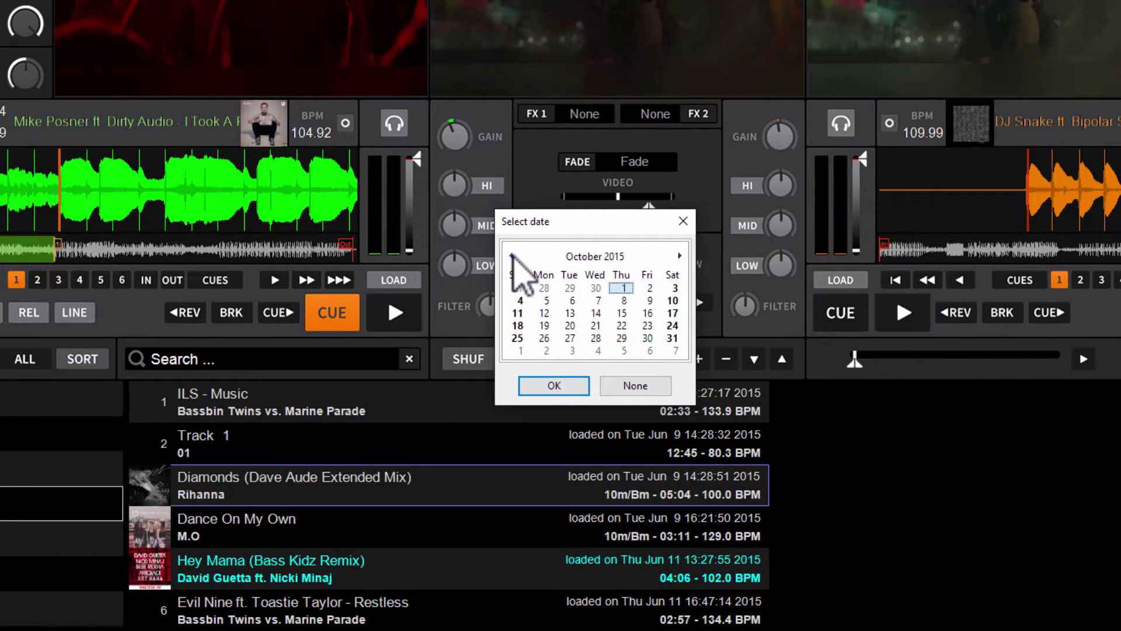
pyautogui.click(512, 256)
pyautogui.click(512, 255)
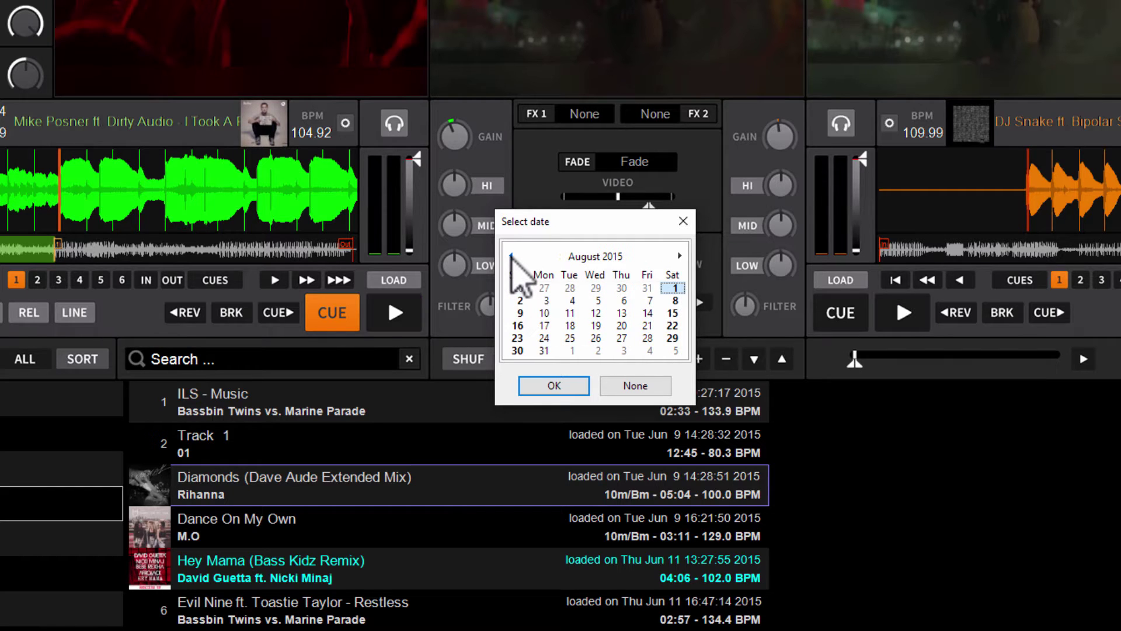
pyautogui.click(512, 256)
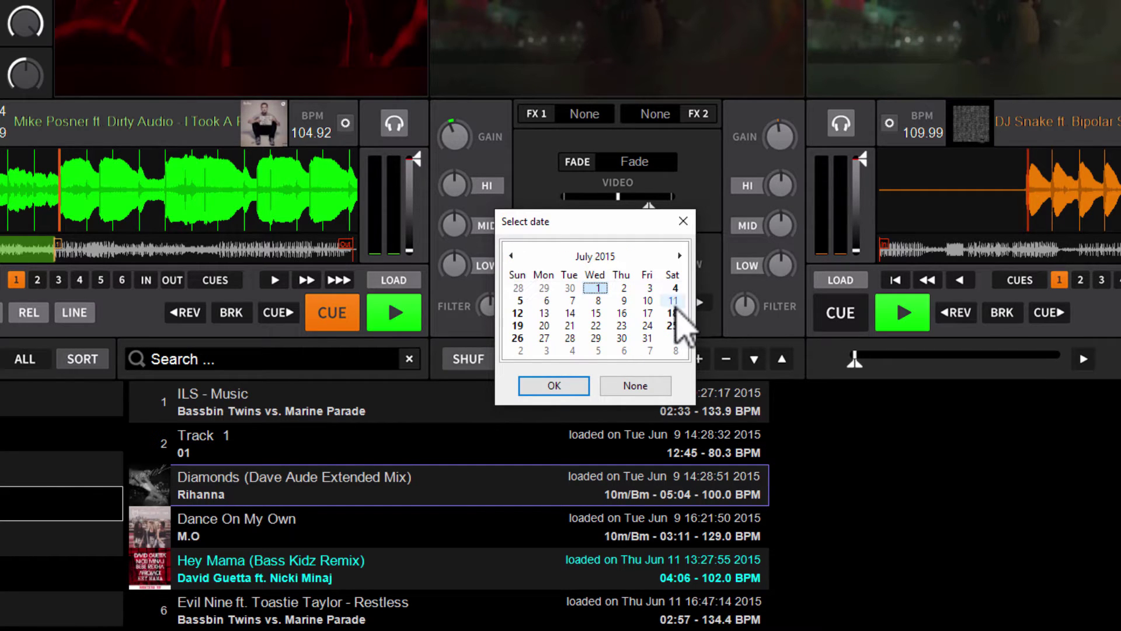
pyautogui.click(543, 325)
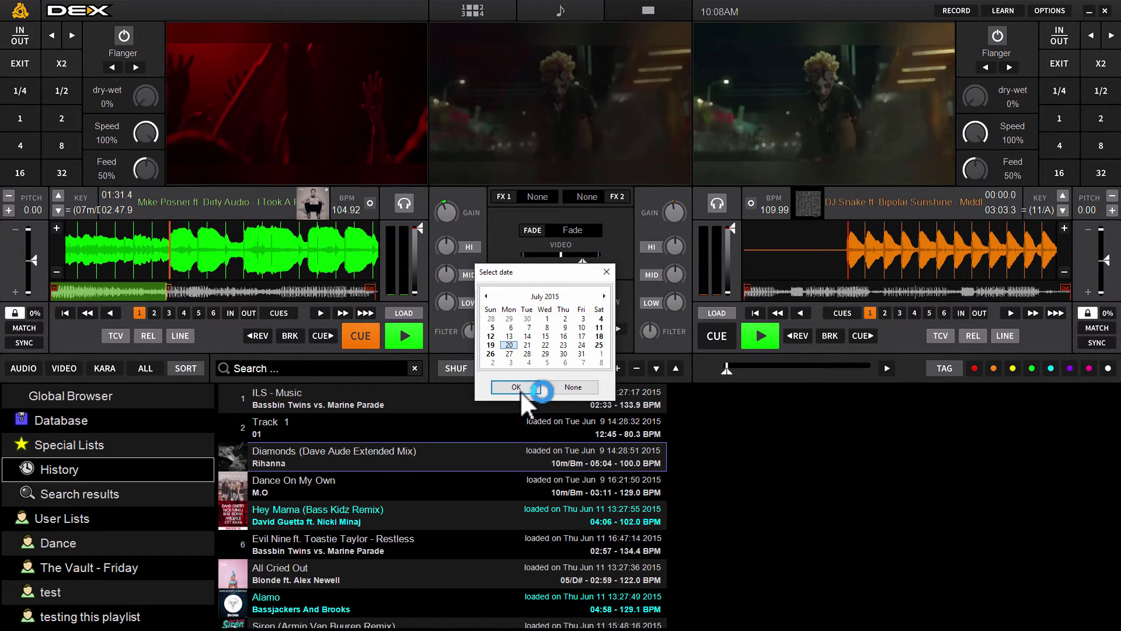
# Step: Apply the July 20, 2015 filter, then select Secrets (Diplo Remix) and I Know You Got Soul
pyautogui.click(540, 387)
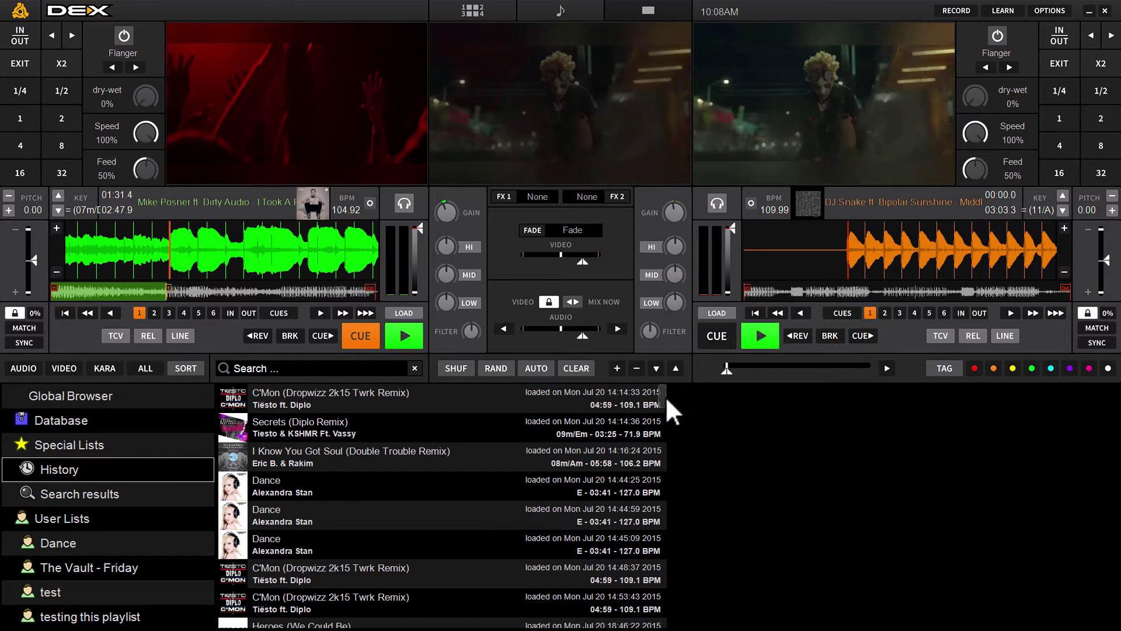
pyautogui.moveTo(664, 396); pyautogui.dragTo(593, 391)
pyautogui.click(411, 425)
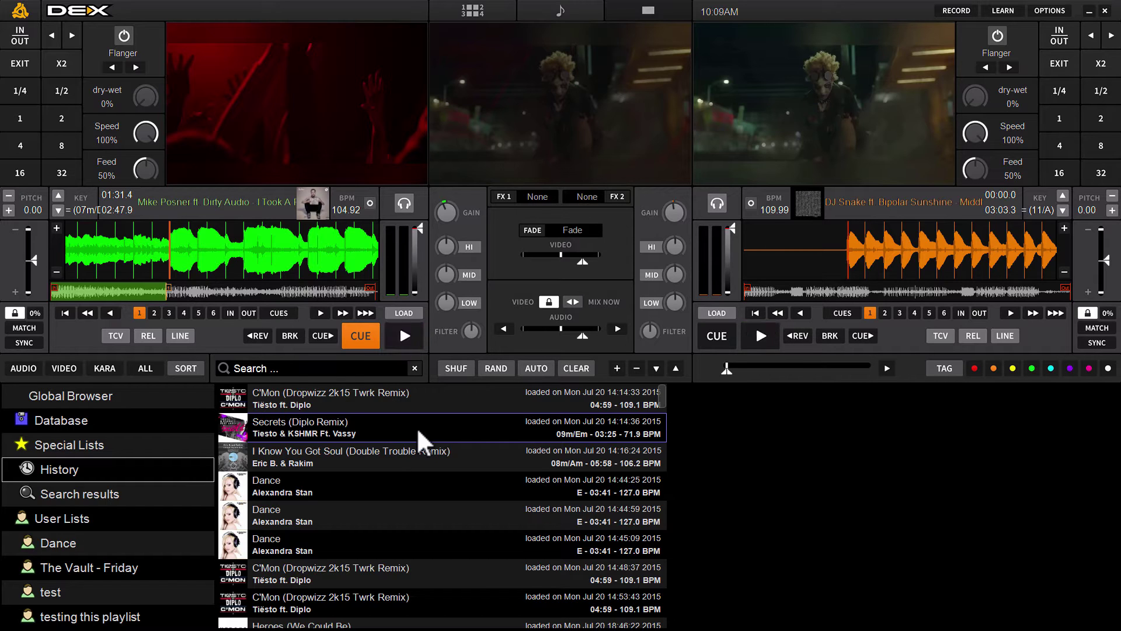
pyautogui.click(410, 458)
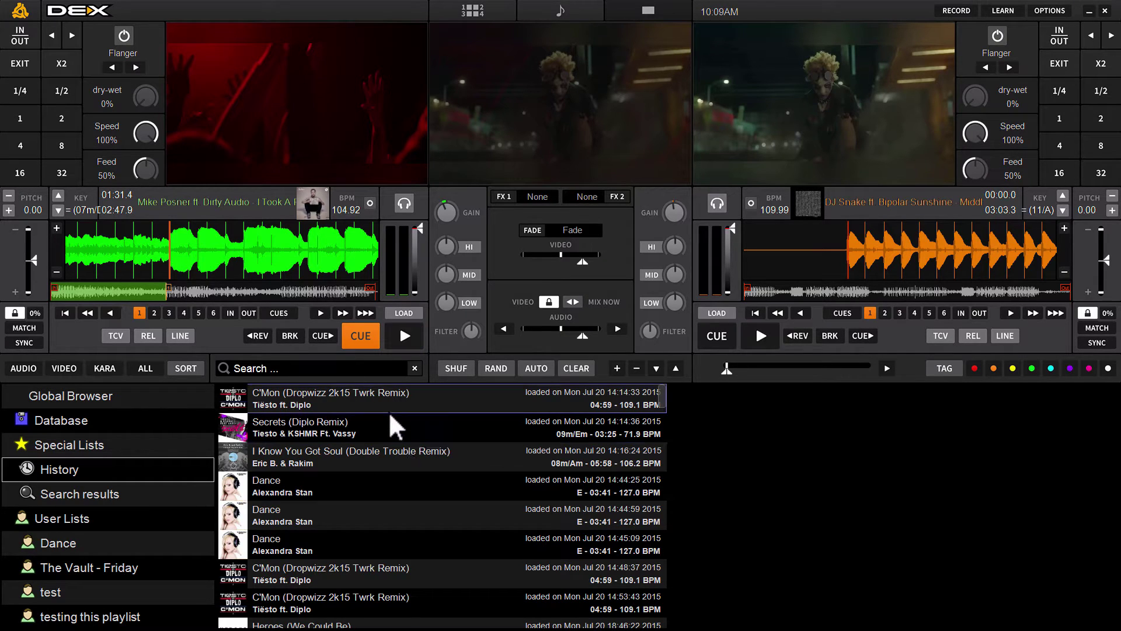
# Step: Send all July 20 history tracks to the Sidelist/Automix, then check Secrets and C'Mon
pyautogui.rightClick(456, 449)
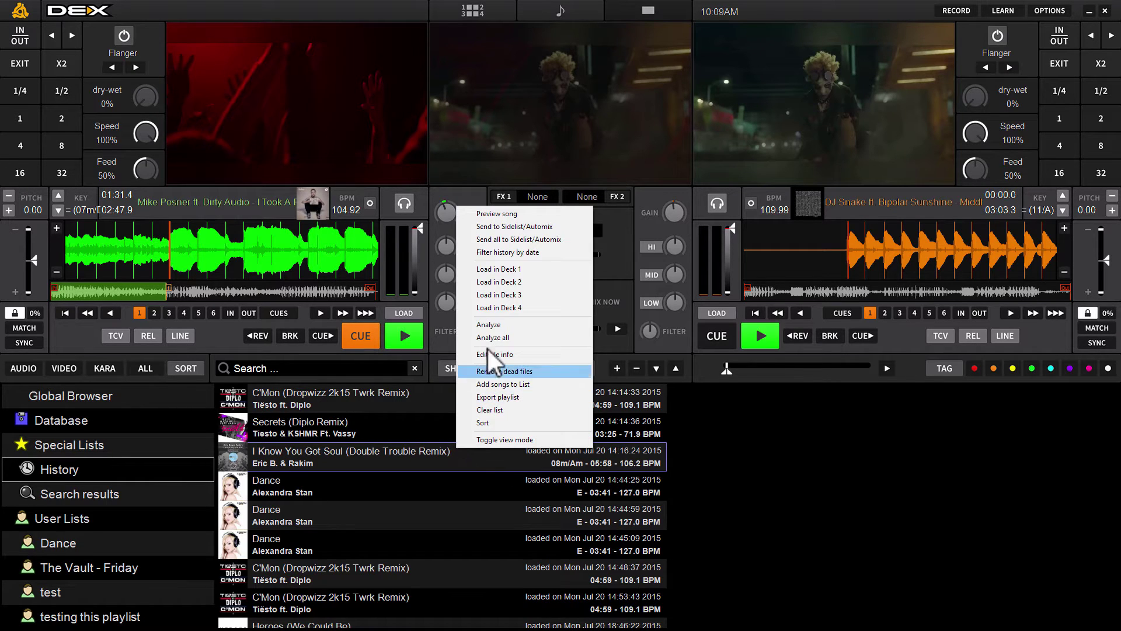
pyautogui.click(516, 244)
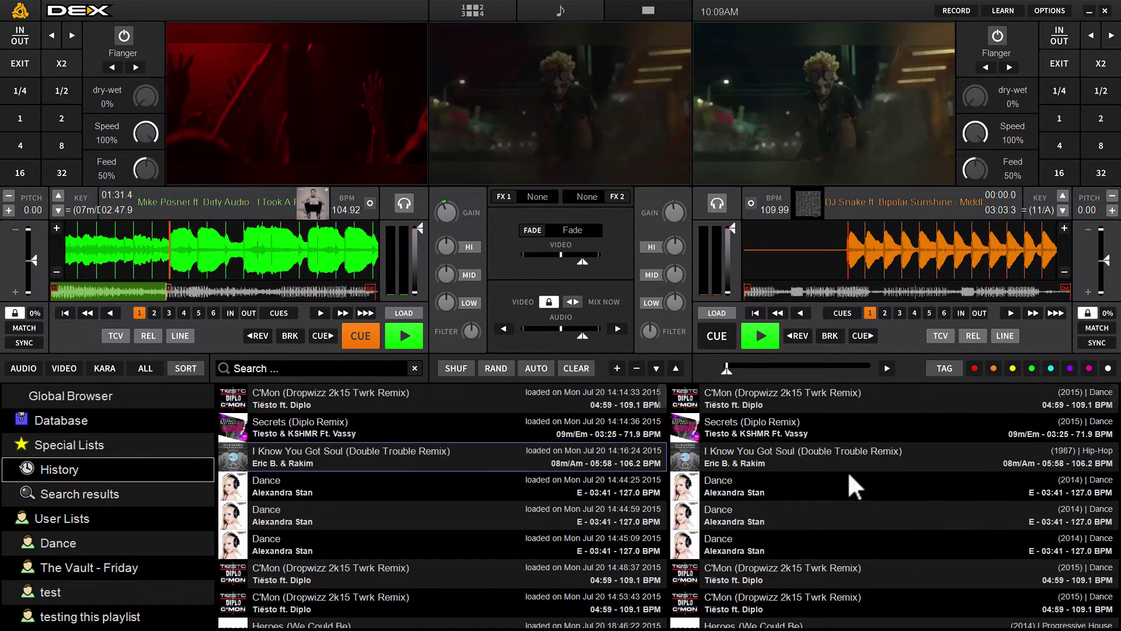
pyautogui.scroll(-5, 1116, 397)
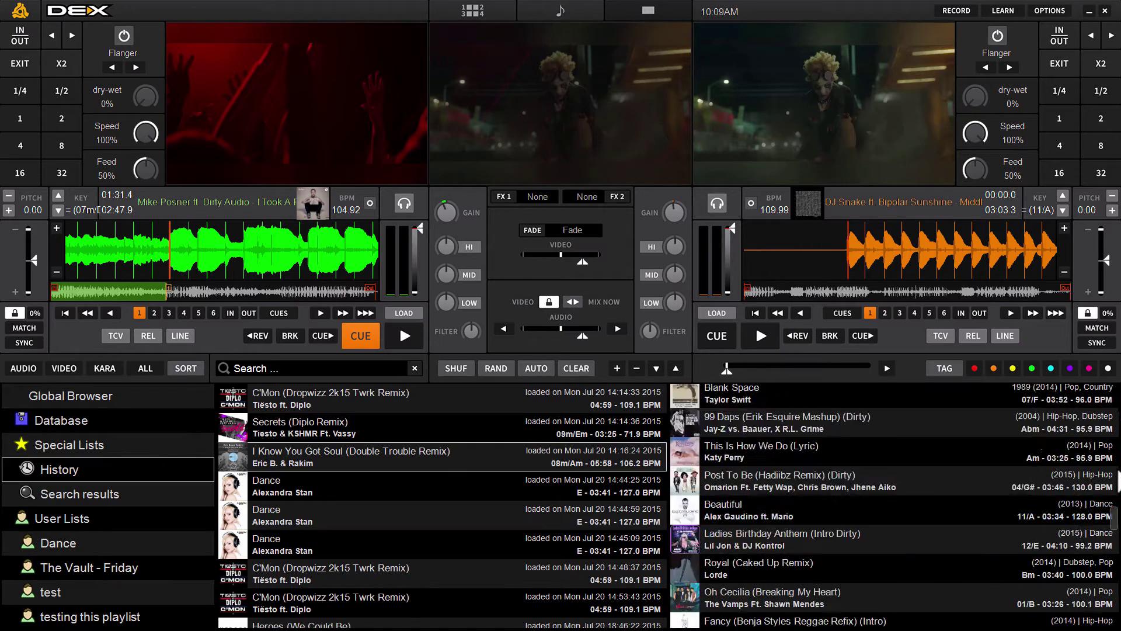
pyautogui.scroll(5, 1115, 397)
pyautogui.click(813, 437)
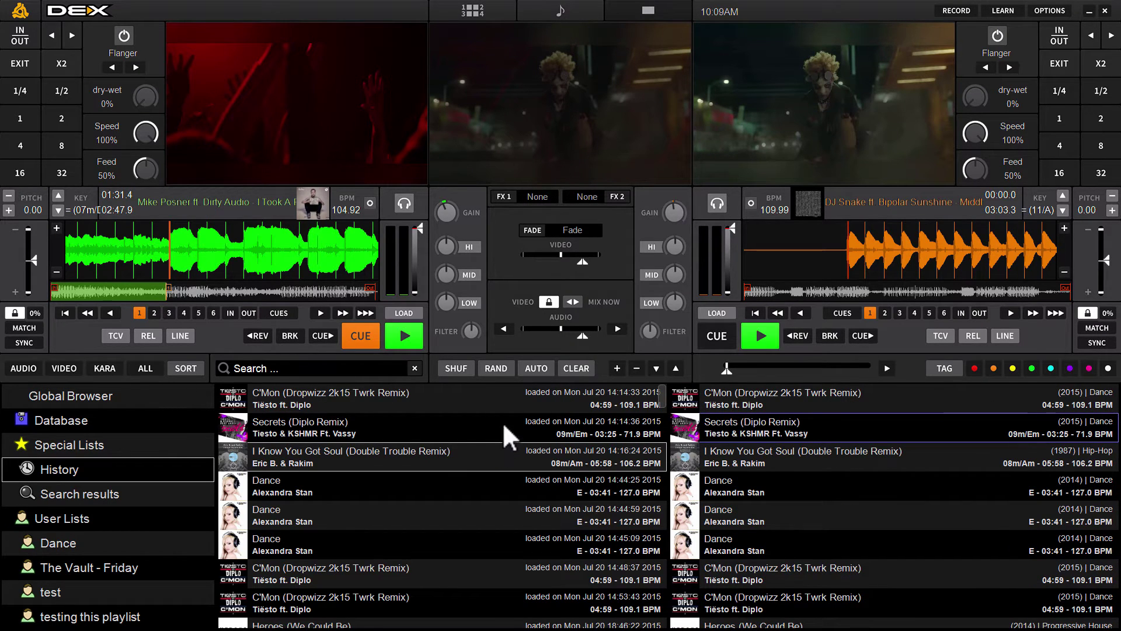
pyautogui.click(535, 404)
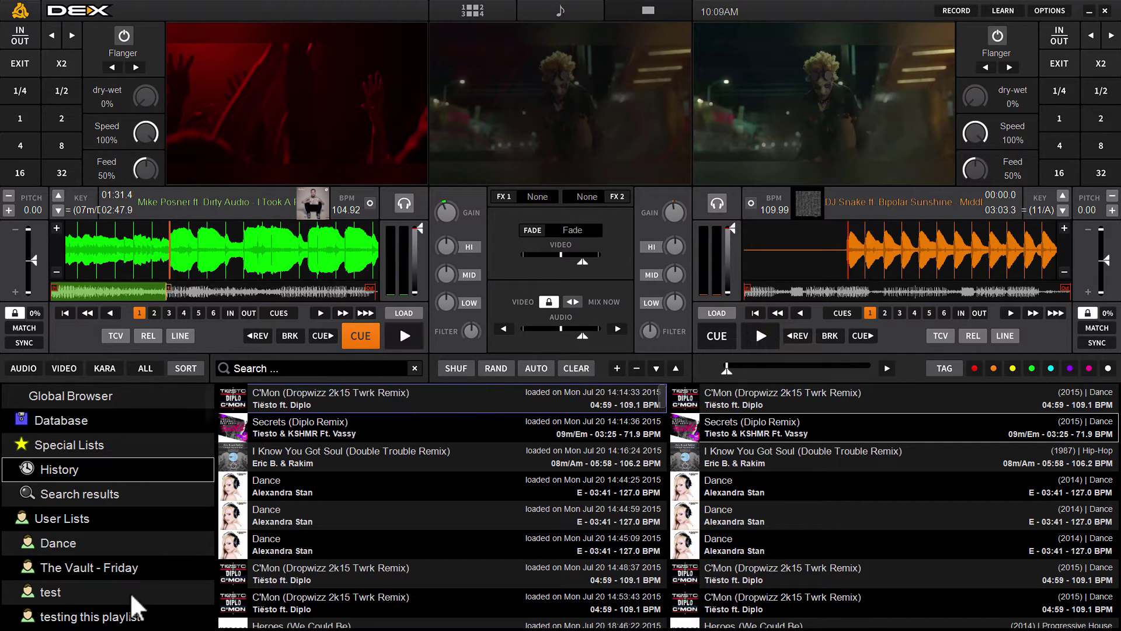
# Step: Open the 'test' user list and clear all its tracks
pyautogui.click(62, 590)
pyautogui.rightClick(310, 497)
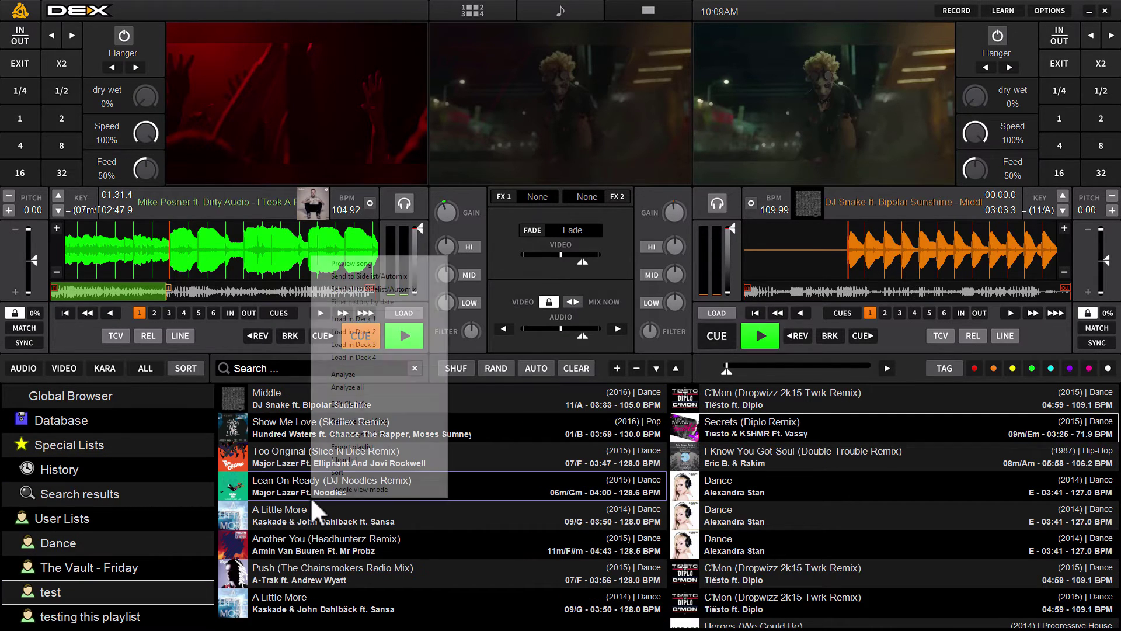
pyautogui.click(350, 459)
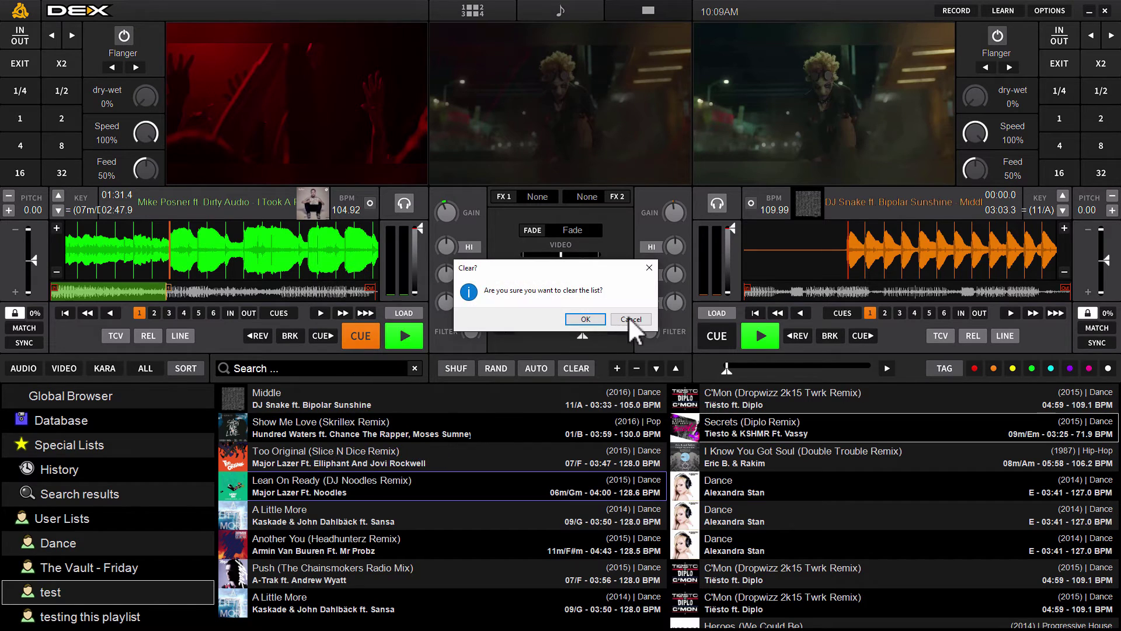
pyautogui.click(601, 324)
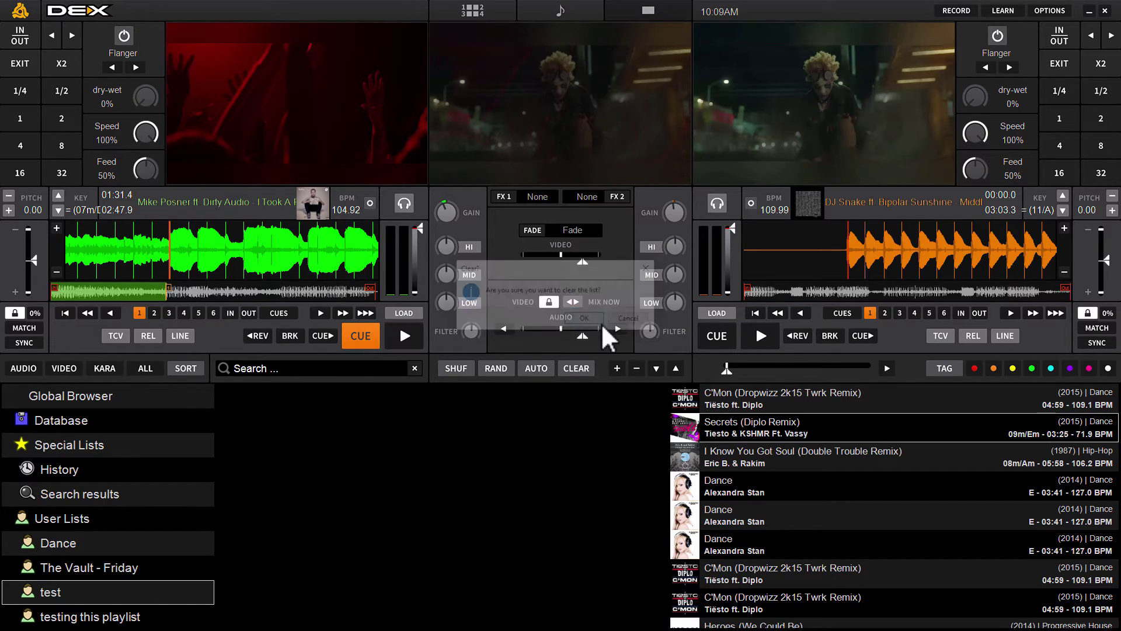
# Step: Drag the filtered History tracks onto 'test' and open it to verify them
pyautogui.click(53, 475)
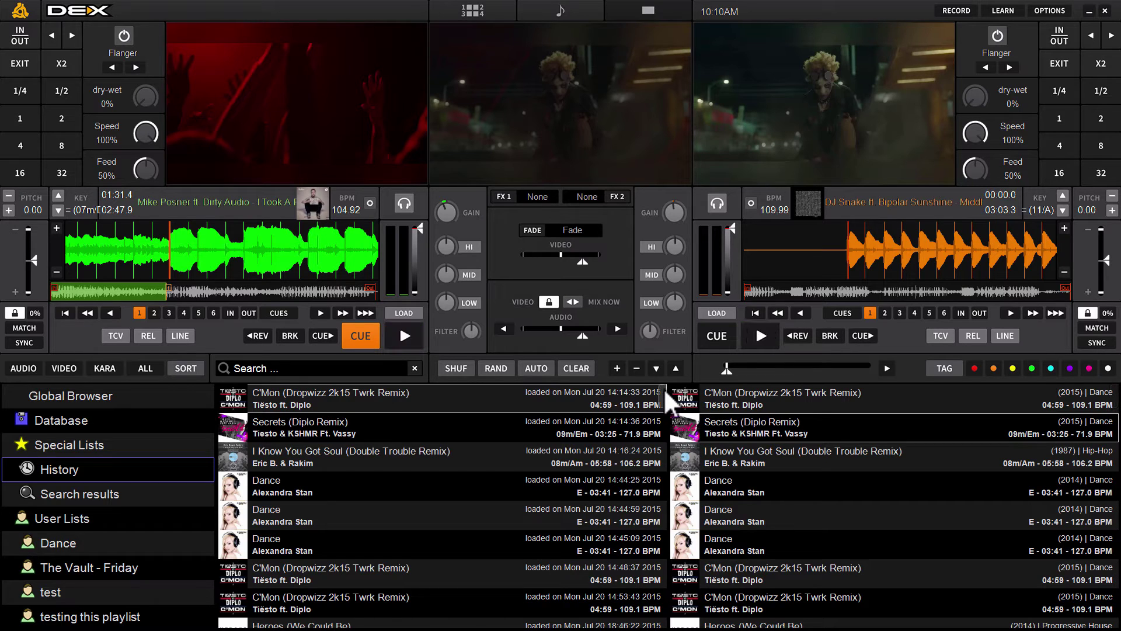
pyautogui.moveTo(664, 388); pyautogui.dragTo(664, 624)
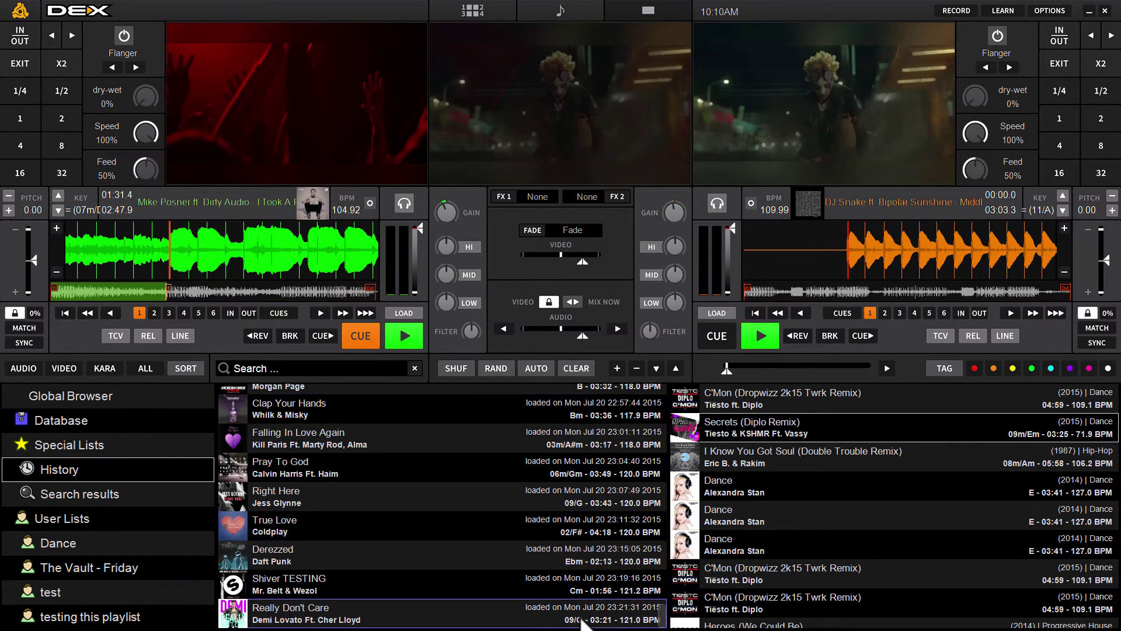
pyautogui.moveTo(664, 620); pyautogui.dragTo(660, 380)
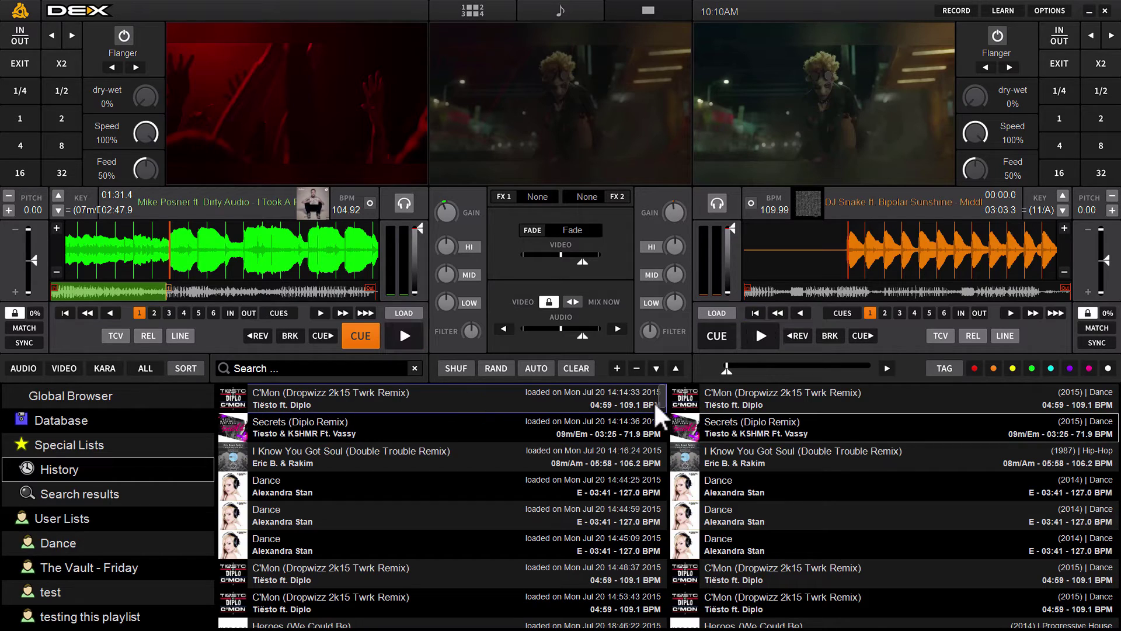
pyautogui.moveTo(661, 390); pyautogui.dragTo(666, 625)
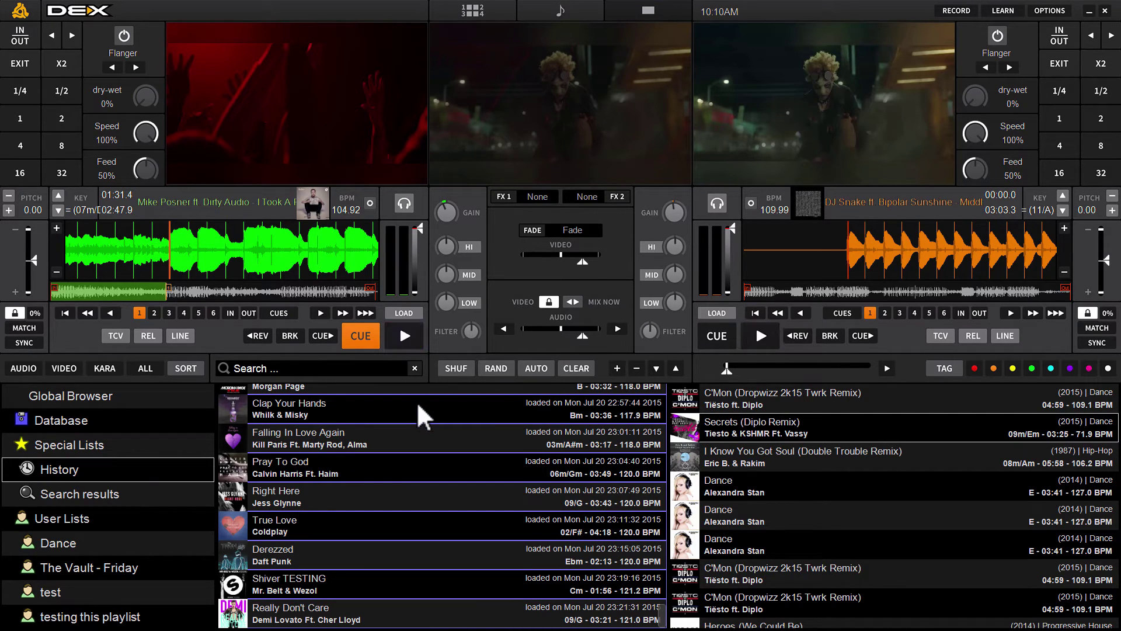
pyautogui.moveTo(416, 403)
pyautogui.mouseDown()
pyautogui.moveTo(336, 421)
pyautogui.moveTo(202, 486)
pyautogui.moveTo(73, 592)
pyautogui.moveTo(51, 590)
pyautogui.mouseUp()
pyautogui.click(52, 591)
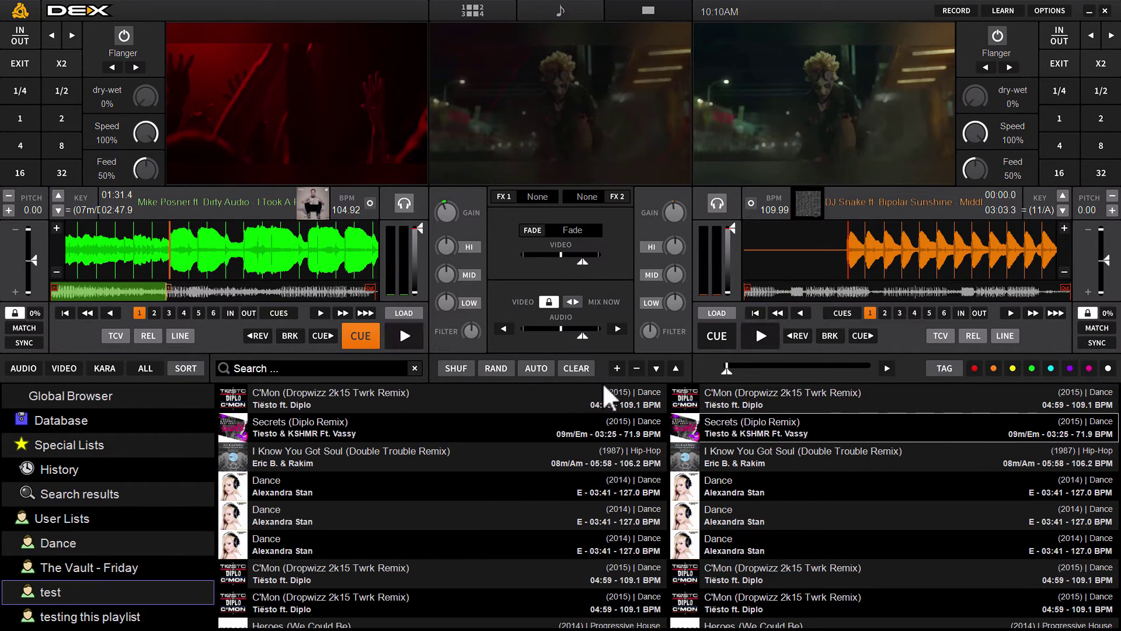
pyautogui.moveTo(661, 388)
pyautogui.mouseDown()
pyautogui.moveTo(652, 551)
pyautogui.moveTo(655, 383)
pyautogui.mouseUp()
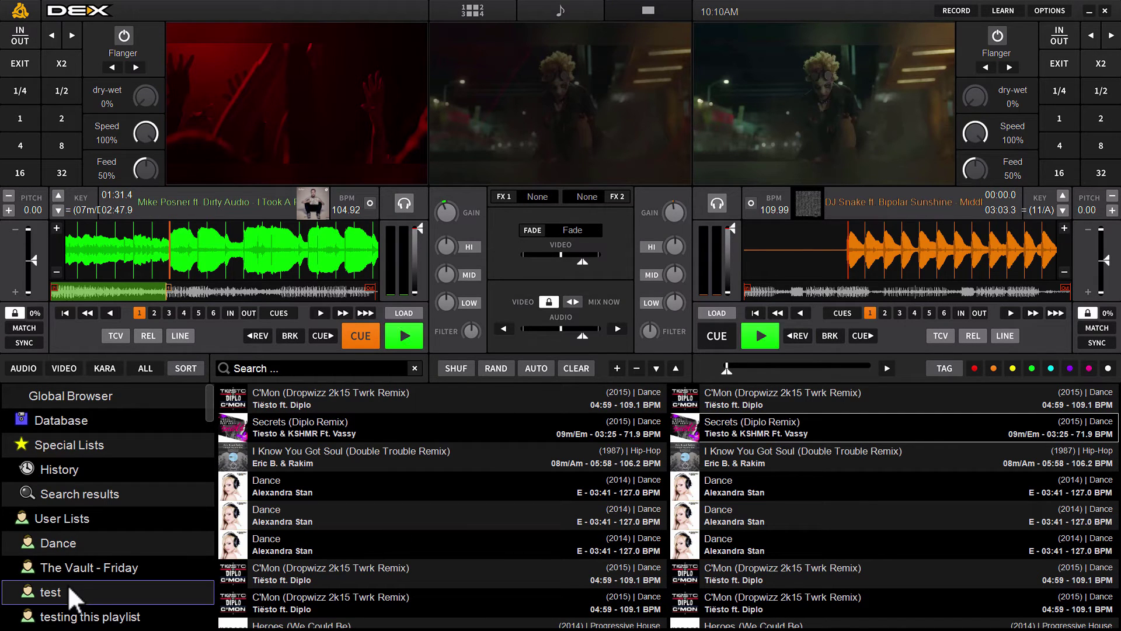
pyautogui.click(62, 465)
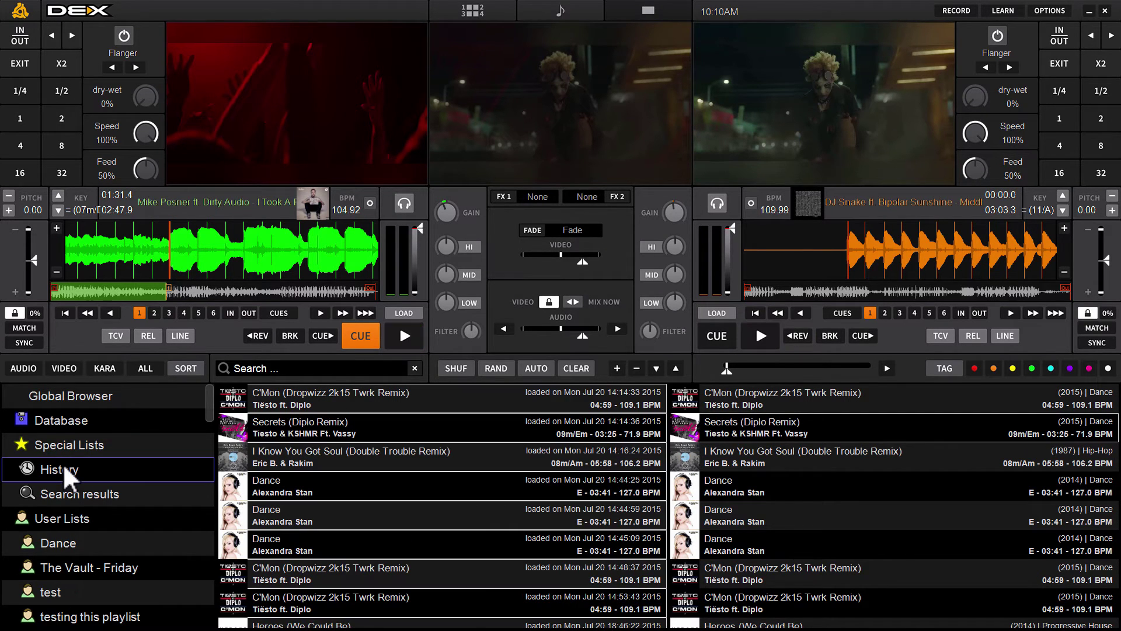
# Step: Set the history date filter to None so all dates from June 8, 2015 appear
pyautogui.rightClick(443, 454)
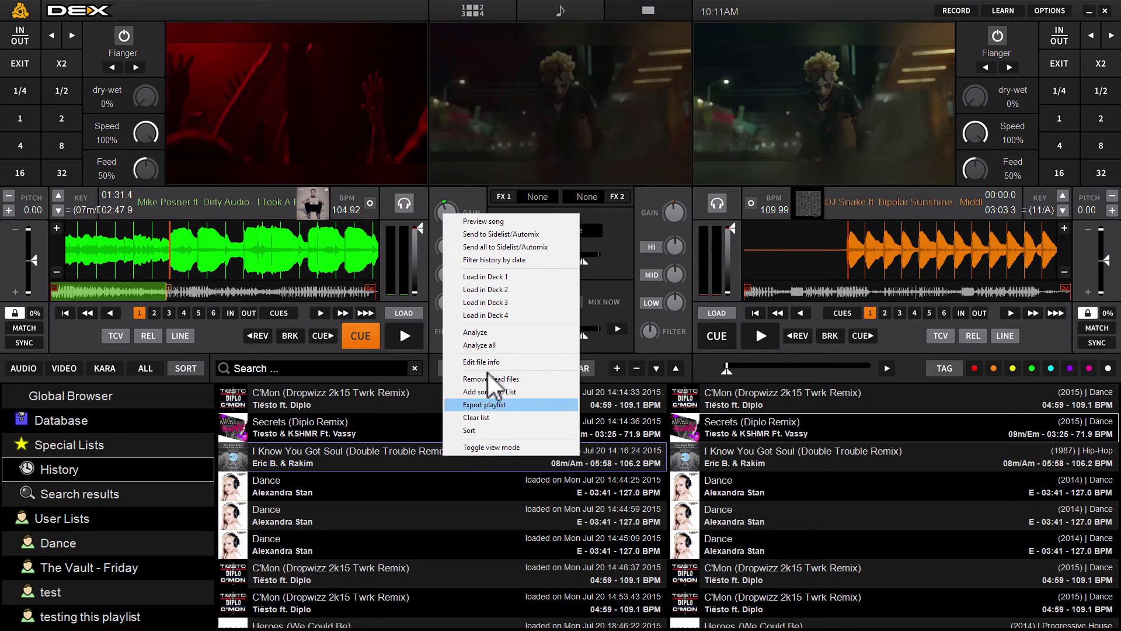
pyautogui.click(506, 260)
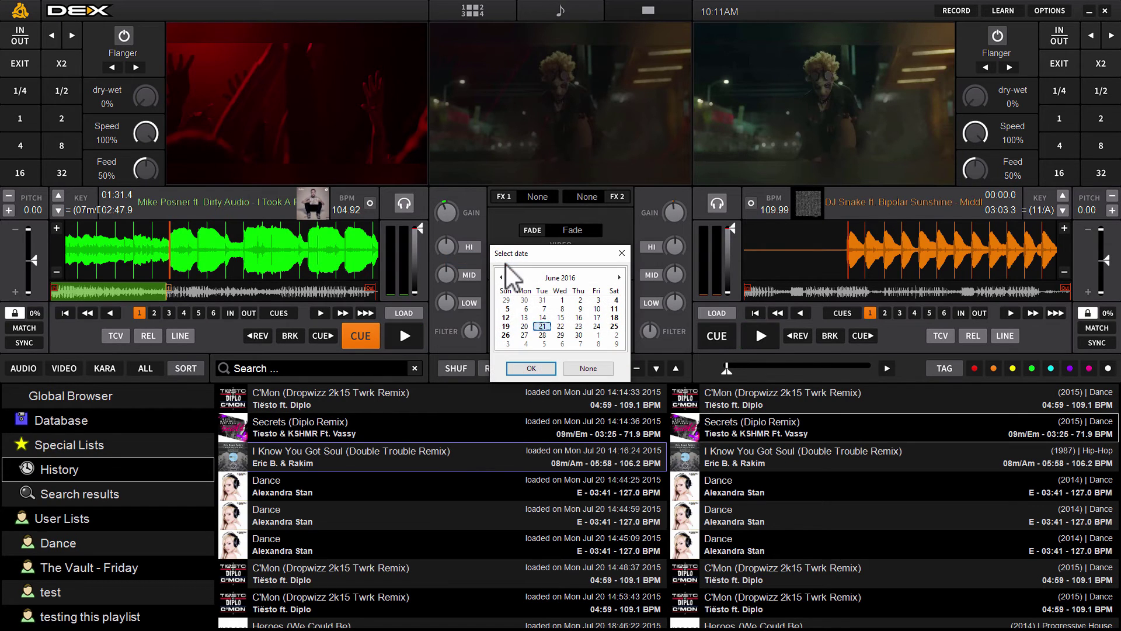
pyautogui.click(589, 369)
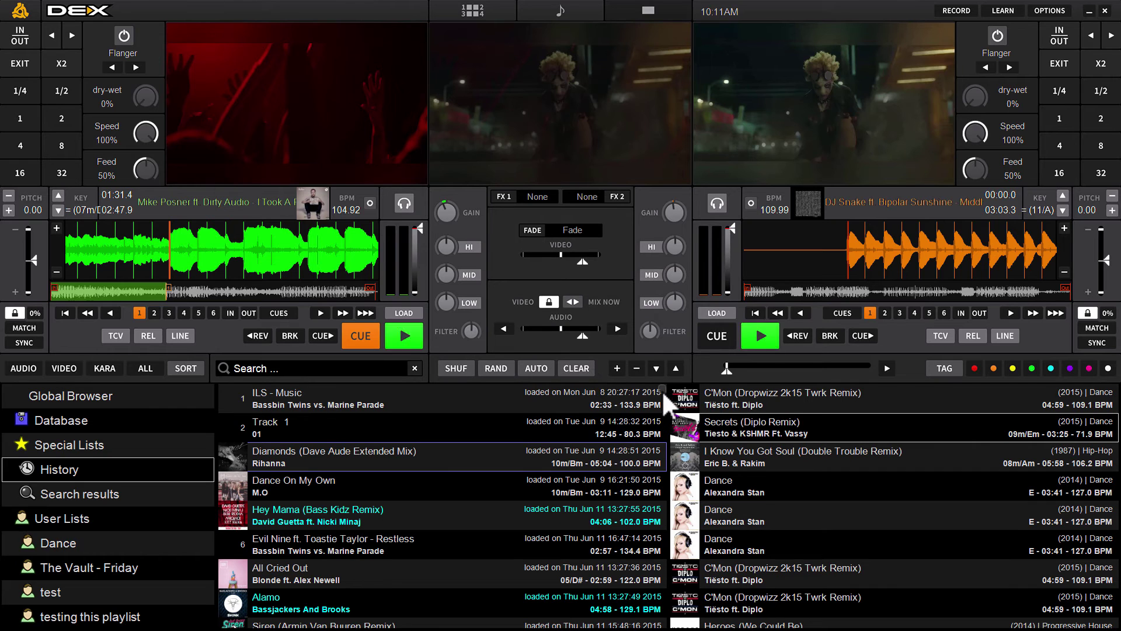
pyautogui.moveTo(660, 387); pyautogui.dragTo(696, 376)
pyautogui.moveTo(660, 387)
pyautogui.mouseDown()
pyautogui.moveTo(660, 429)
pyautogui.moveTo(660, 409)
pyautogui.mouseUp()
pyautogui.moveTo(660, 362); pyautogui.dragTo(659, 374)
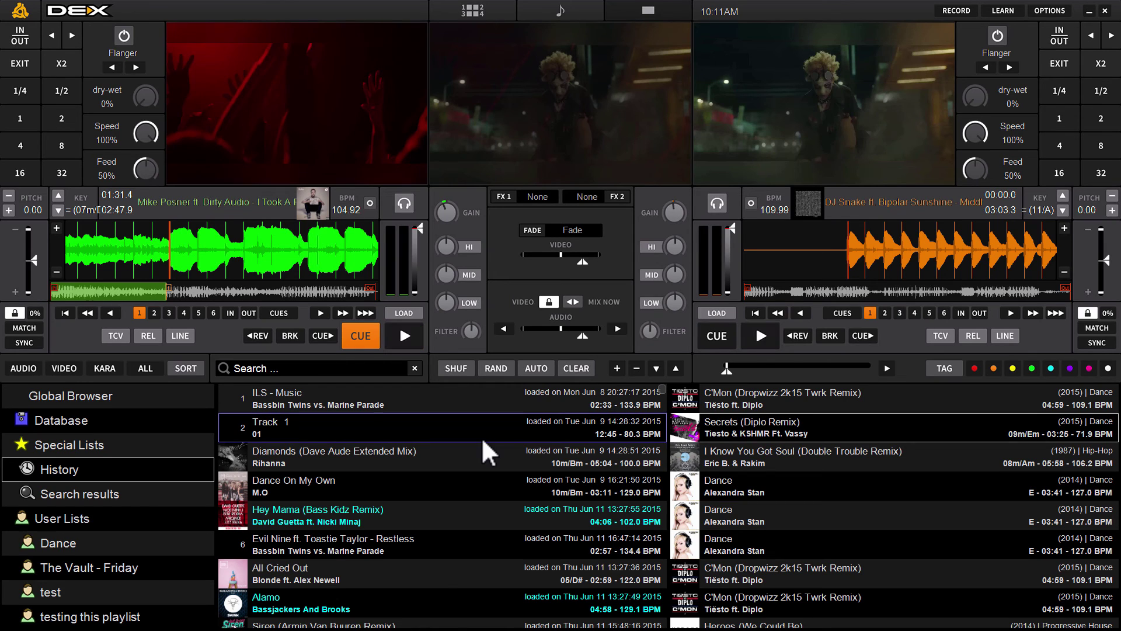